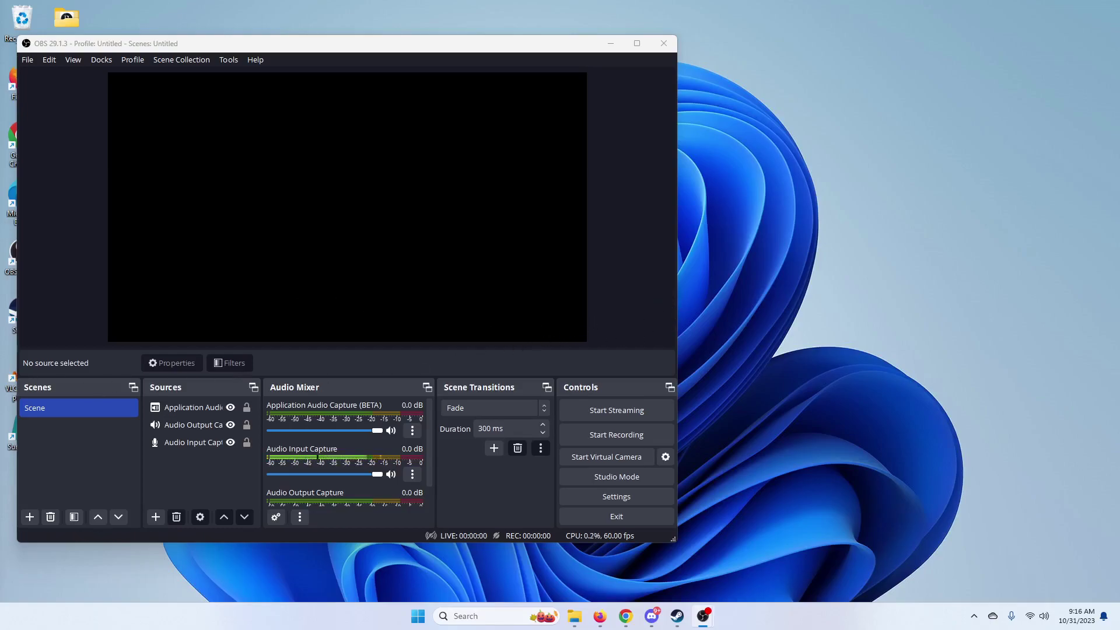
Bring the Firefox window with the Cat6a cable product page to the front and close it
{"action": "left_click", "coordinate": [625, 616]}
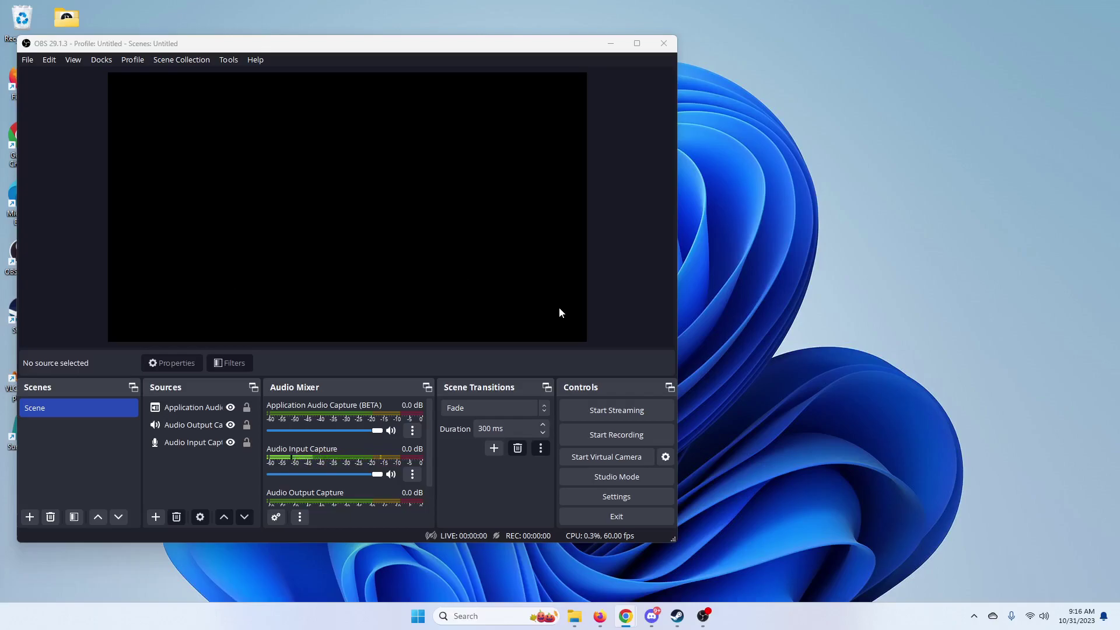
{"action": "left_click", "coordinate": [606, 617]}
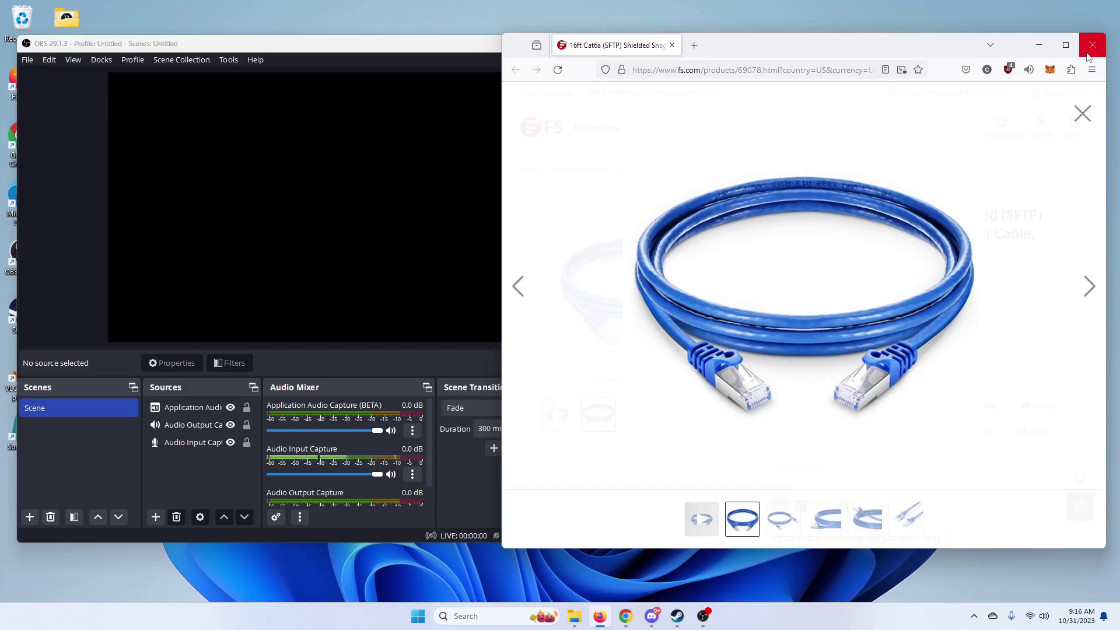
{"action": "left_click", "coordinate": [1089, 56]}
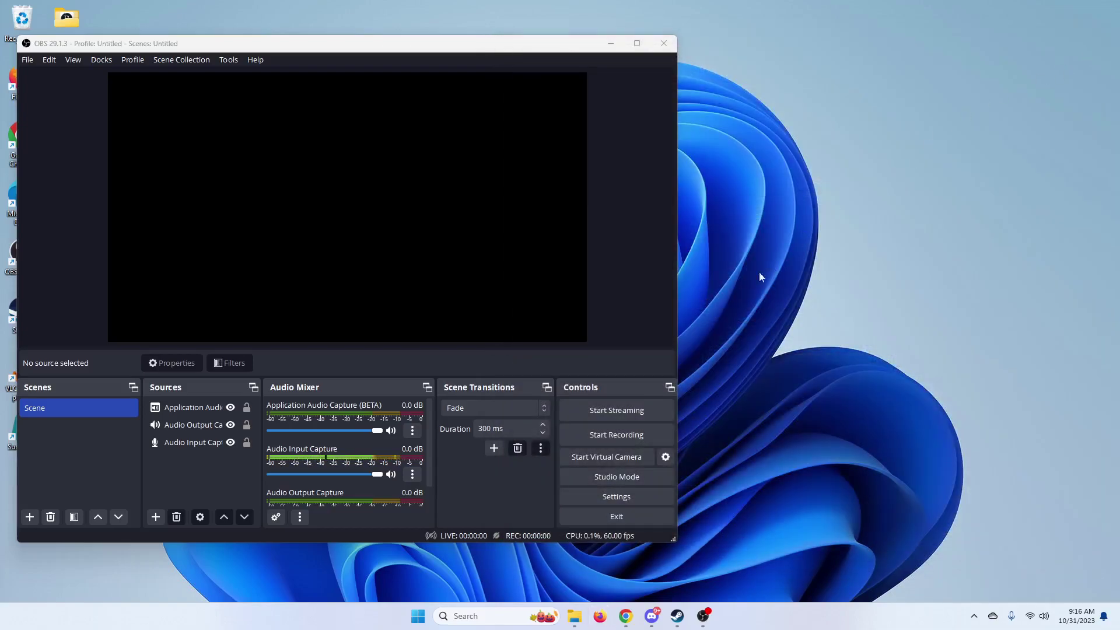
{"action": "mouse_move", "coordinate": [628, 623]}
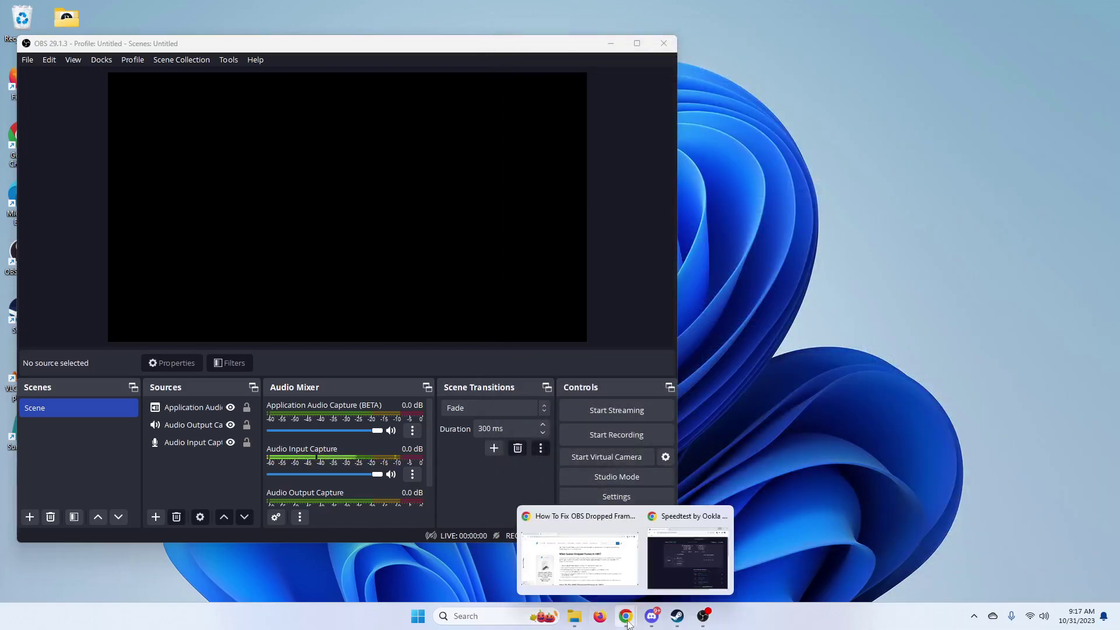
{"action": "left_click", "coordinate": [664, 566]}
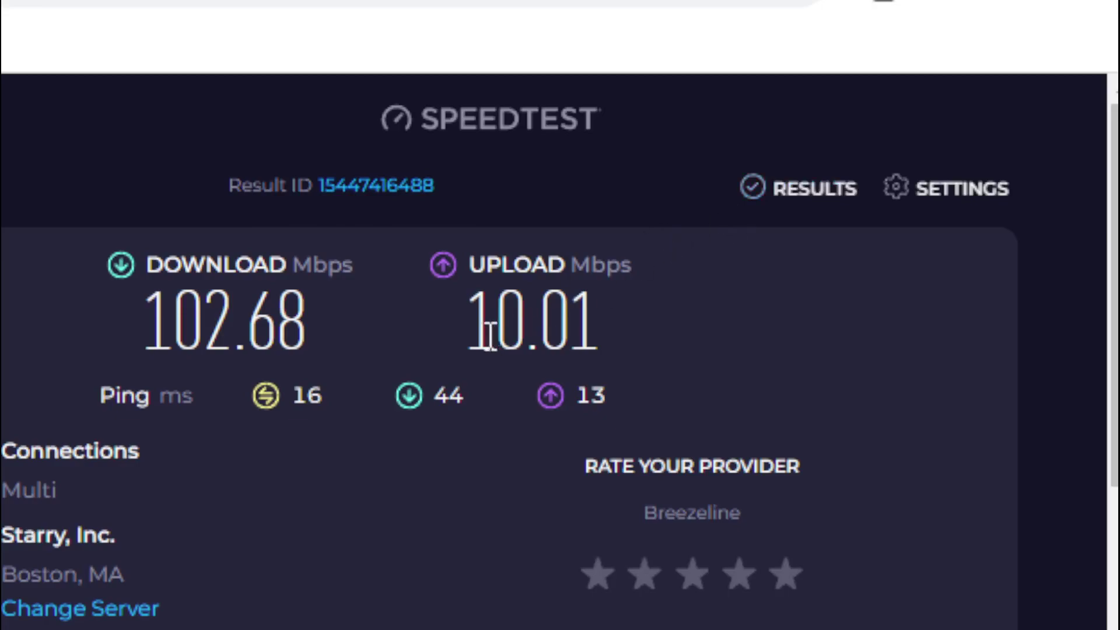
{"action": "left_click_drag", "start_coordinate": [473, 326], "coordinate": [629, 331]}
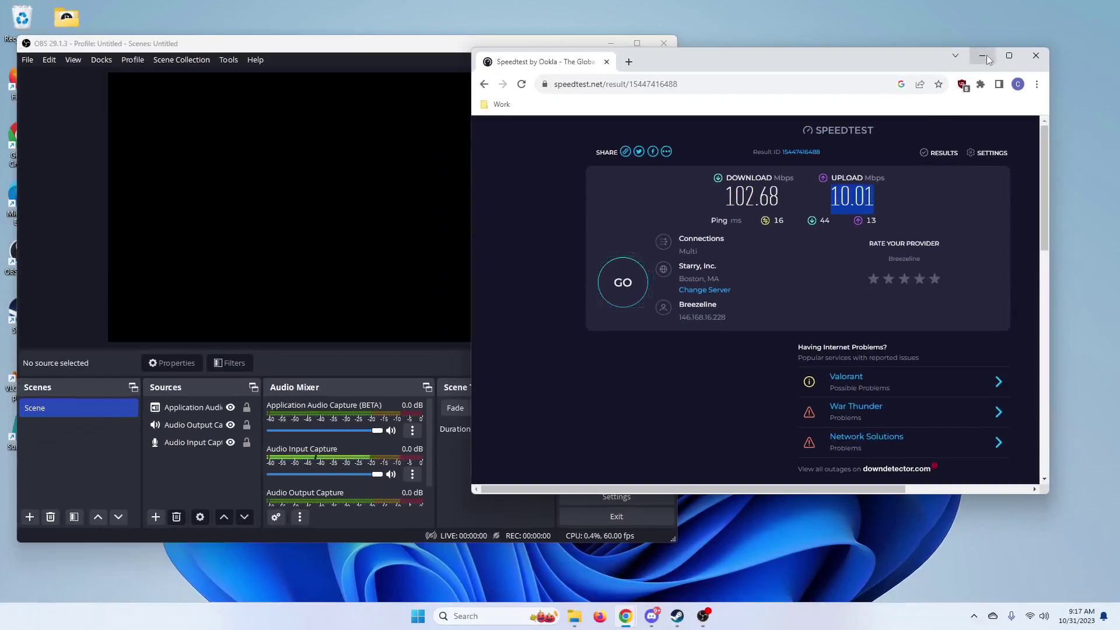
{"action": "left_click", "coordinate": [983, 56]}
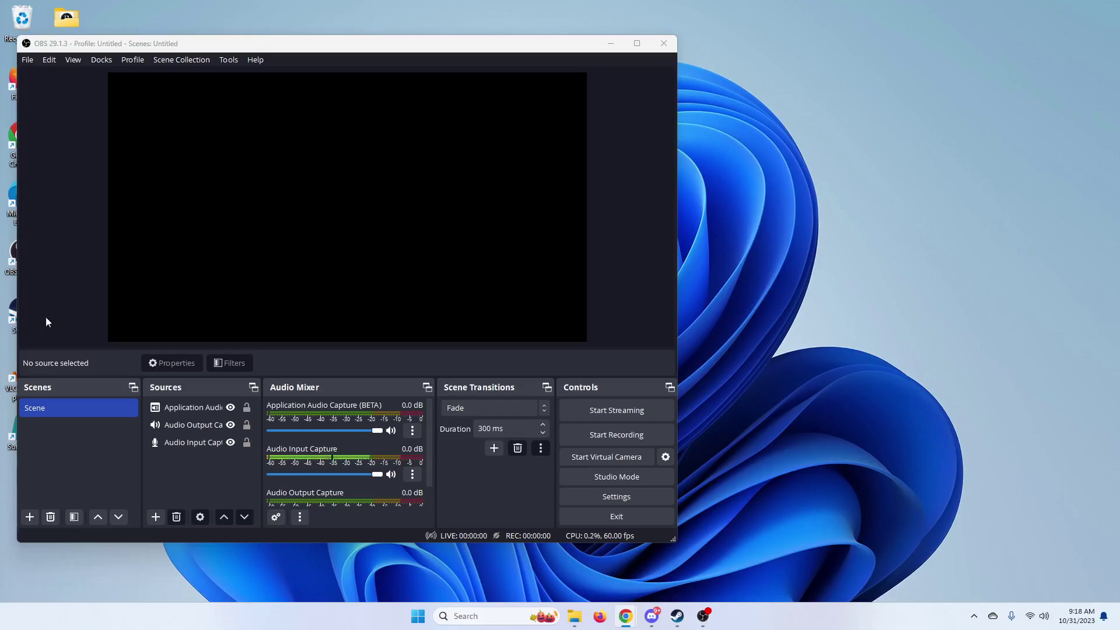
Open OBS Settings on the Output page
{"action": "left_click", "coordinate": [26, 59]}
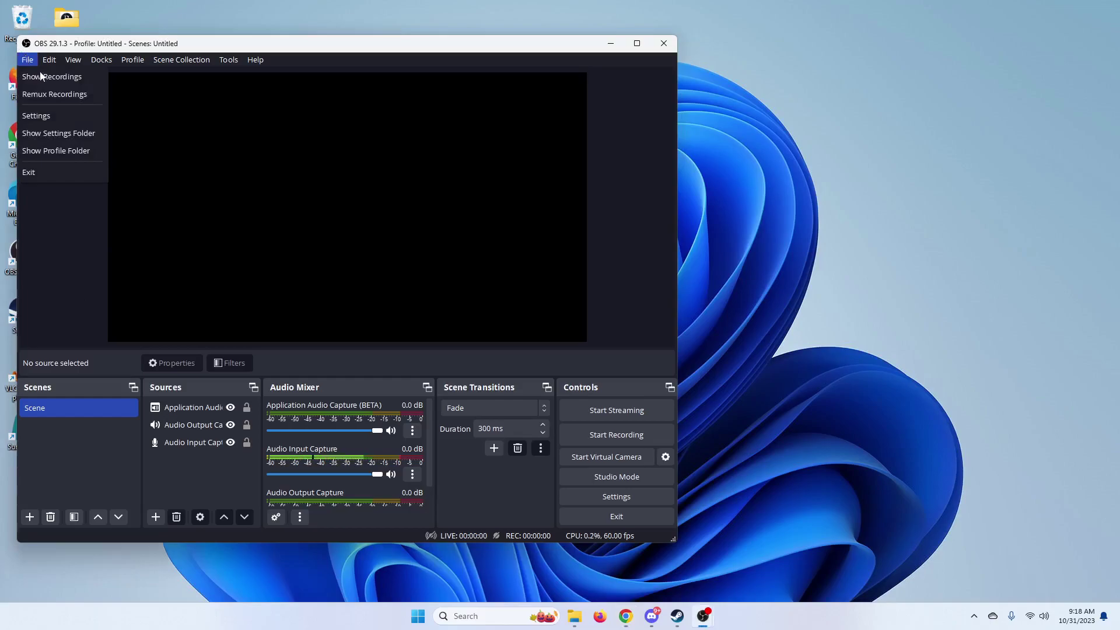
{"action": "left_click", "coordinate": [50, 116]}
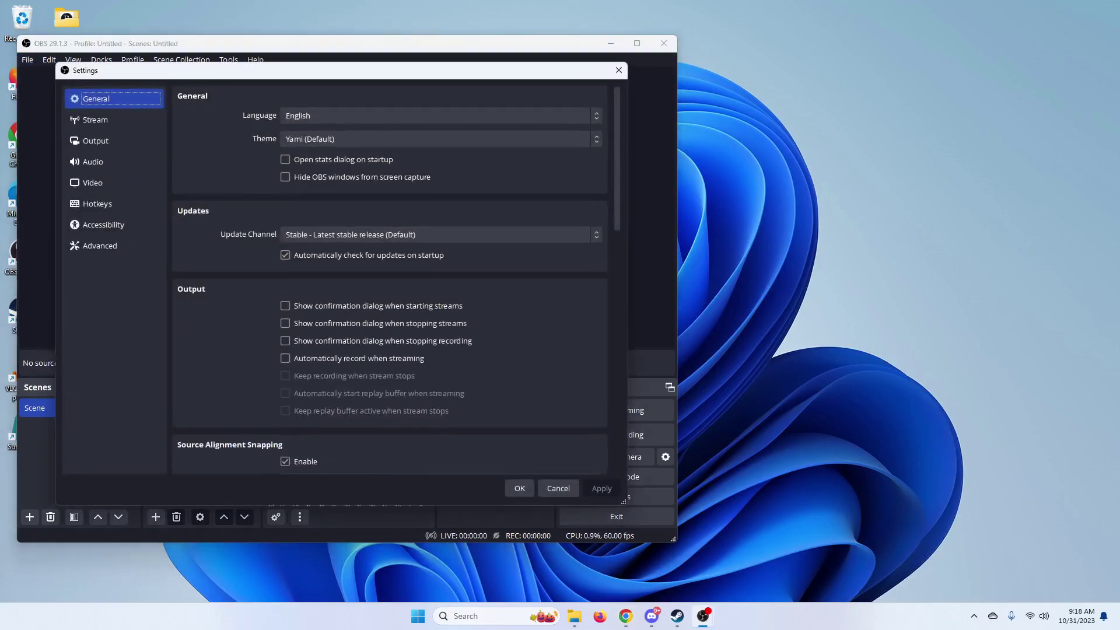
{"action": "left_click", "coordinate": [113, 142]}
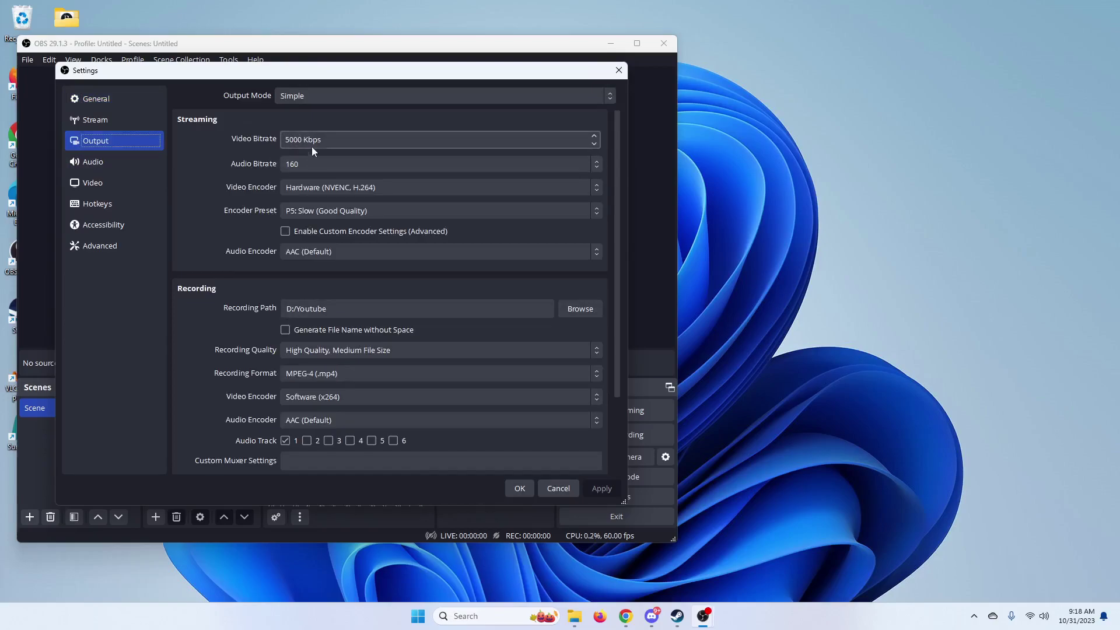
Try a Video Bitrate of 7000, then set it back to 5000 Kbps
{"action": "double_click", "coordinate": [296, 139]}
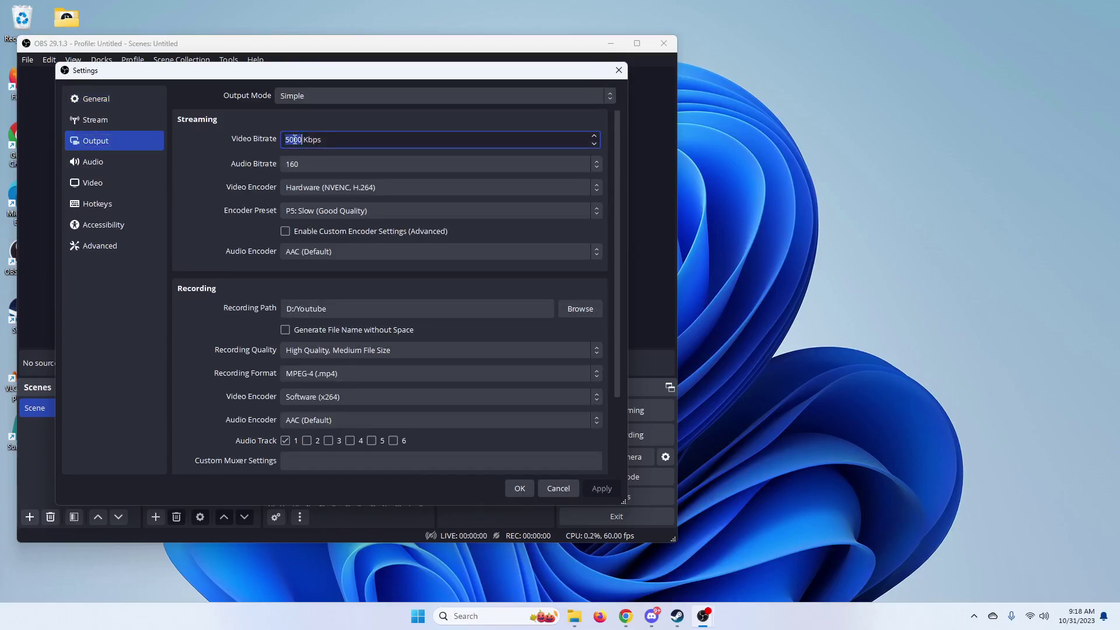
{"action": "type", "text": "7000"}
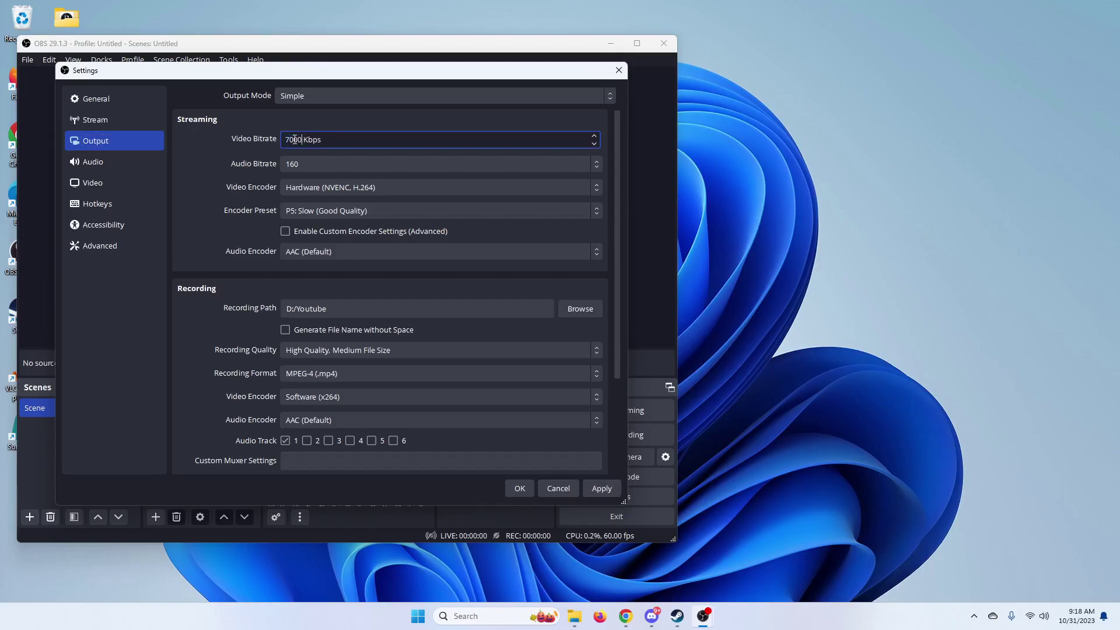
{"action": "double_click", "coordinate": [296, 139]}
{"action": "left_click", "coordinate": [295, 139]}
{"action": "double_click", "coordinate": [295, 138]}
{"action": "type", "text": "5000"}
{"action": "left_click", "coordinate": [204, 183]}
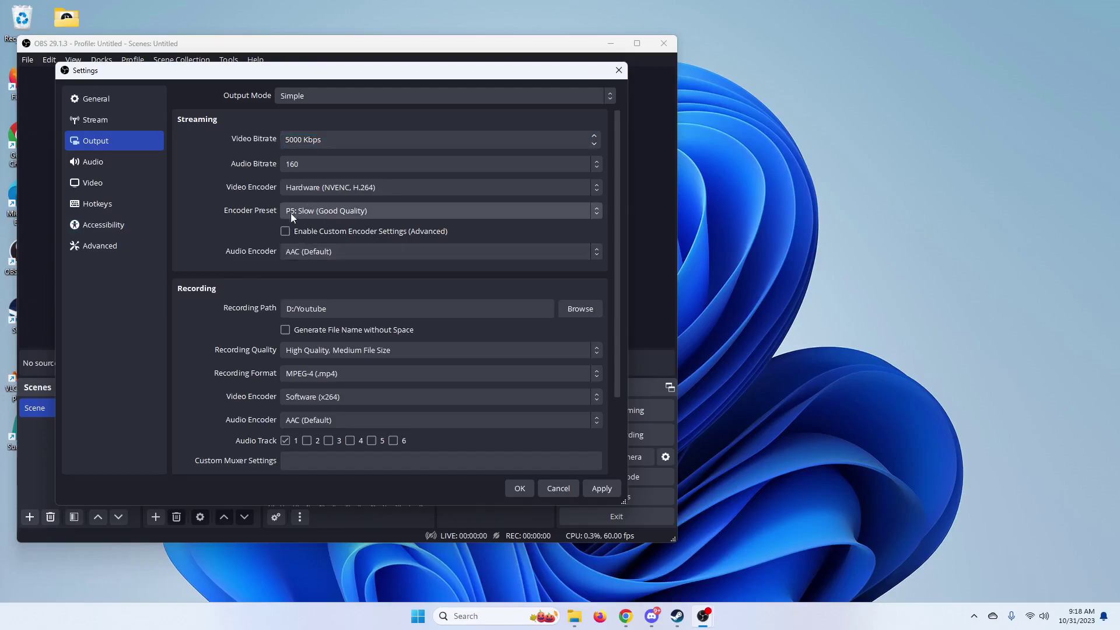
On the Advanced page's Network section, enable 'Dynamically change bitrate to manage congestion'
{"action": "left_click", "coordinate": [106, 249]}
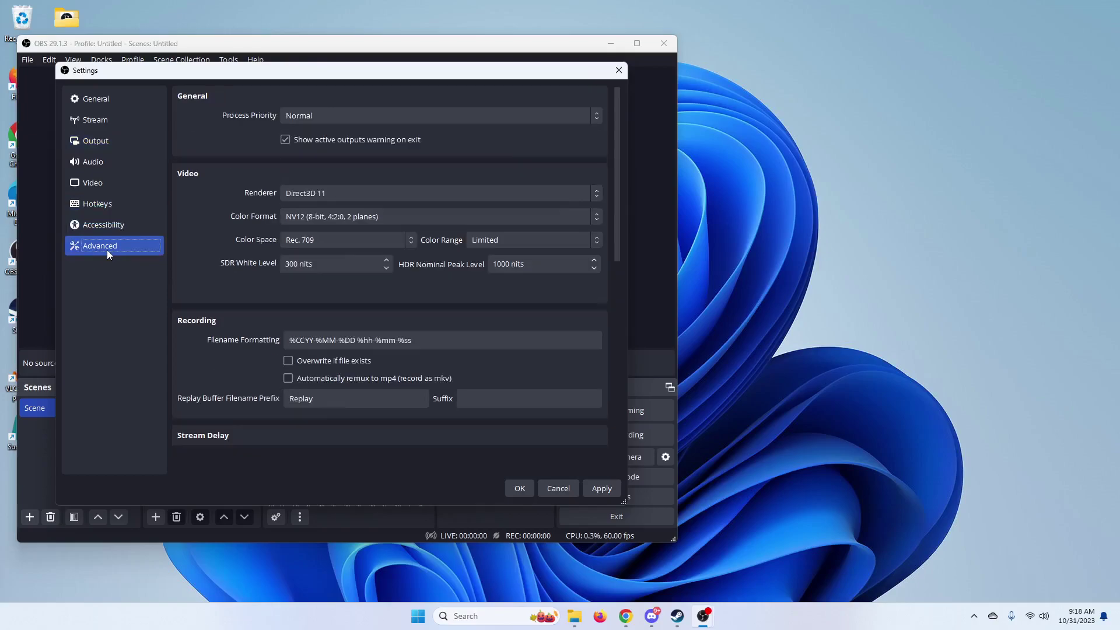
{"action": "scroll", "coordinate": [240, 259], "scroll_direction": "down", "scroll_amount": 10}
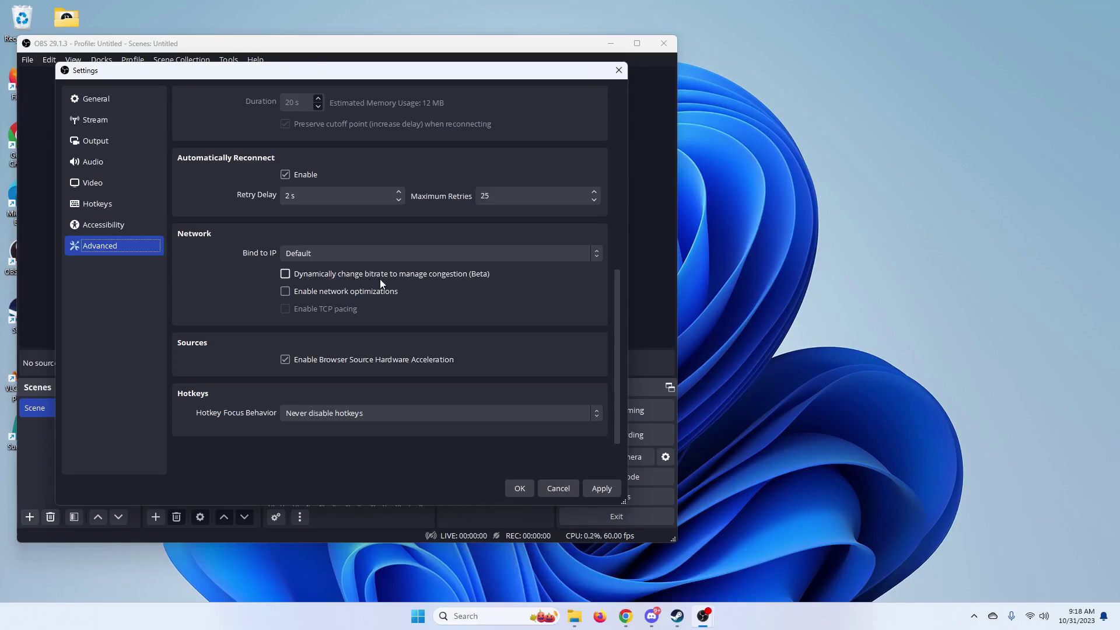
{"action": "mouse_move", "coordinate": [380, 279]}
{"action": "left_click", "coordinate": [458, 277]}
{"action": "mouse_move", "coordinate": [364, 283]}
Close Settings, discard the unsaved changes, and move the OBS window to the right
{"action": "left_click", "coordinate": [619, 71]}
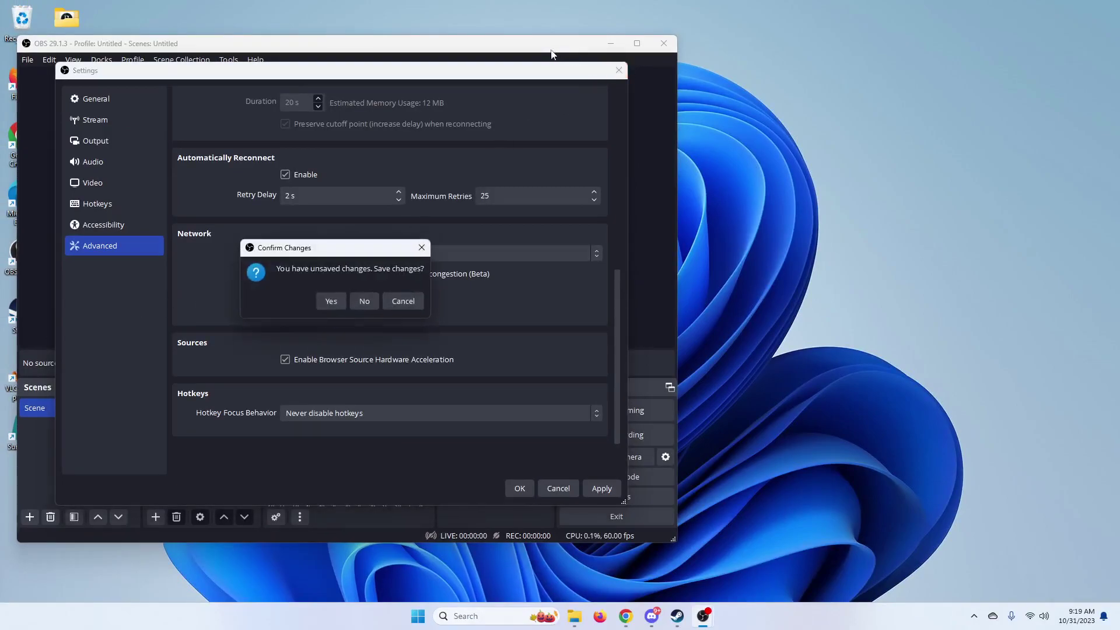
{"action": "left_click", "coordinate": [364, 301]}
{"action": "left_click_drag", "start_coordinate": [504, 44], "coordinate": [722, 53]}
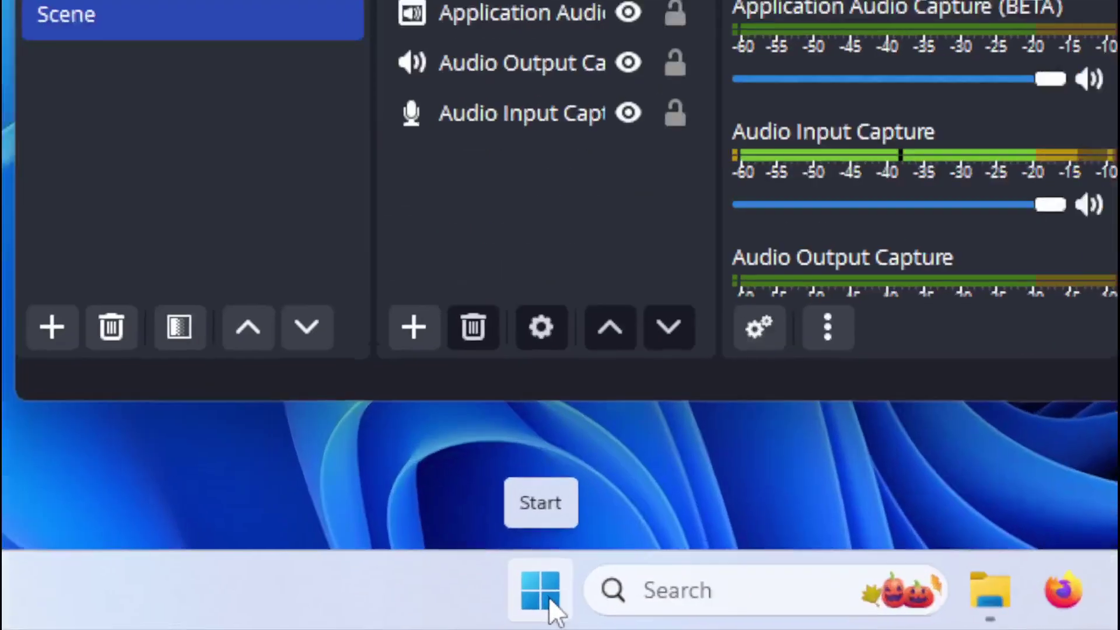
In Device Manager, check the Intel Ethernet Connection (7) I219-V driver (12.19.1.32, 6/24/2021)
{"action": "right_click", "coordinate": [554, 598]}
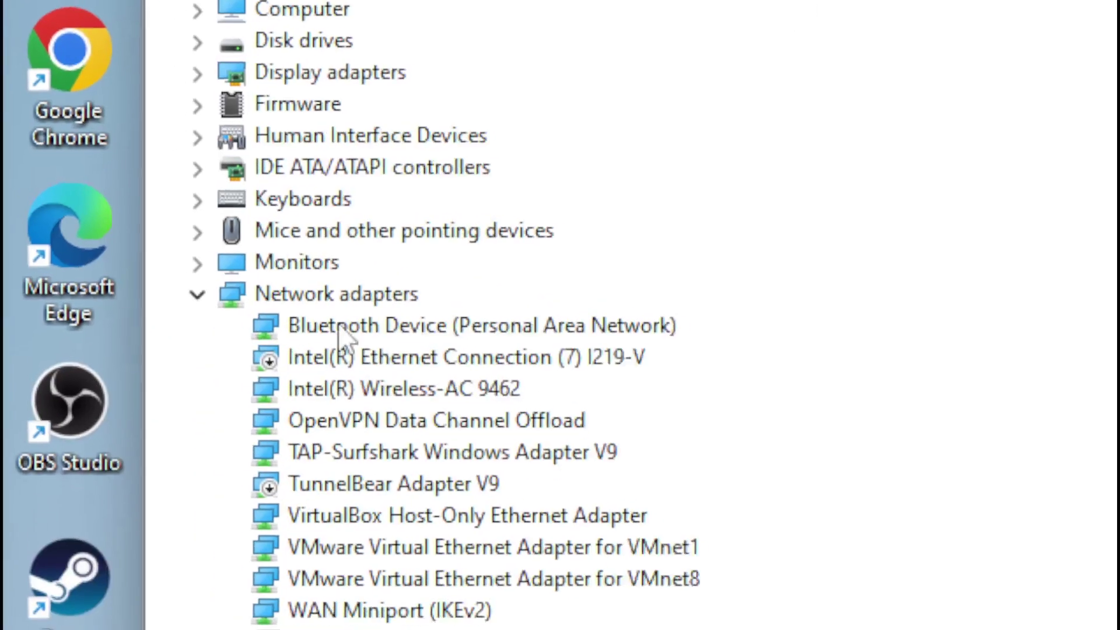
{"action": "scroll", "coordinate": [382, 353], "scroll_direction": "down", "scroll_amount": 2}
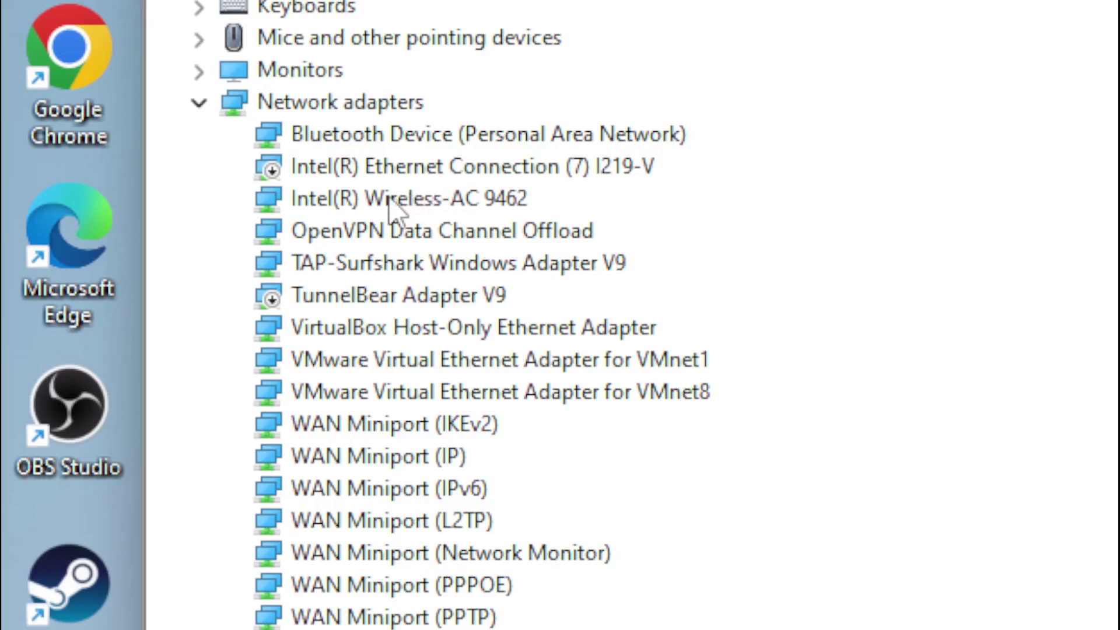
{"action": "left_click", "coordinate": [431, 171]}
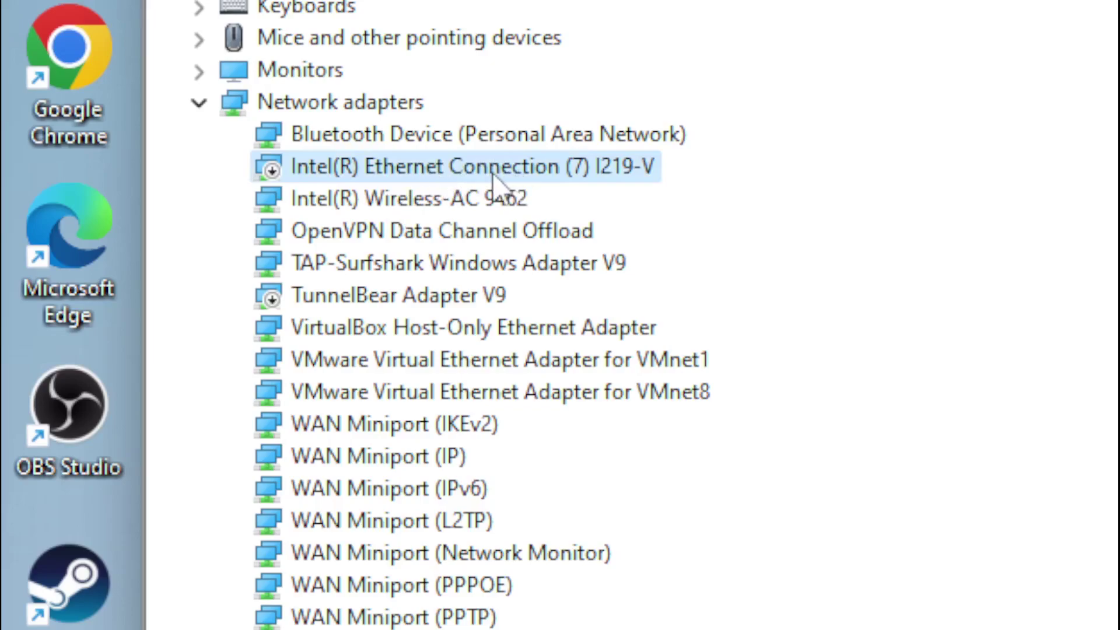
{"action": "right_click", "coordinate": [273, 170]}
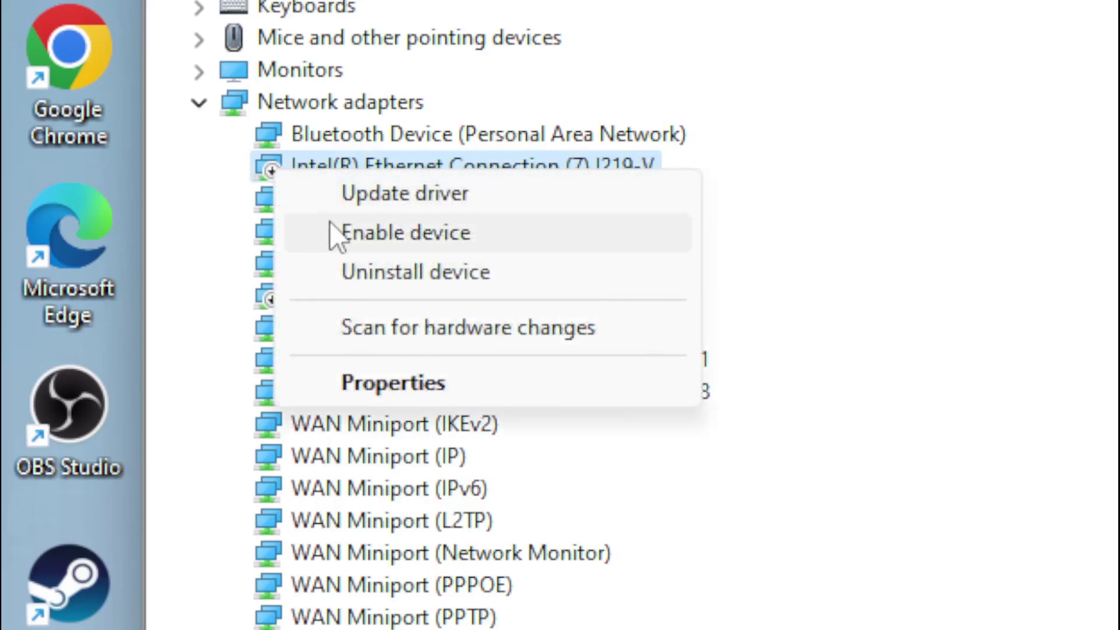
{"action": "left_click", "coordinate": [799, 158]}
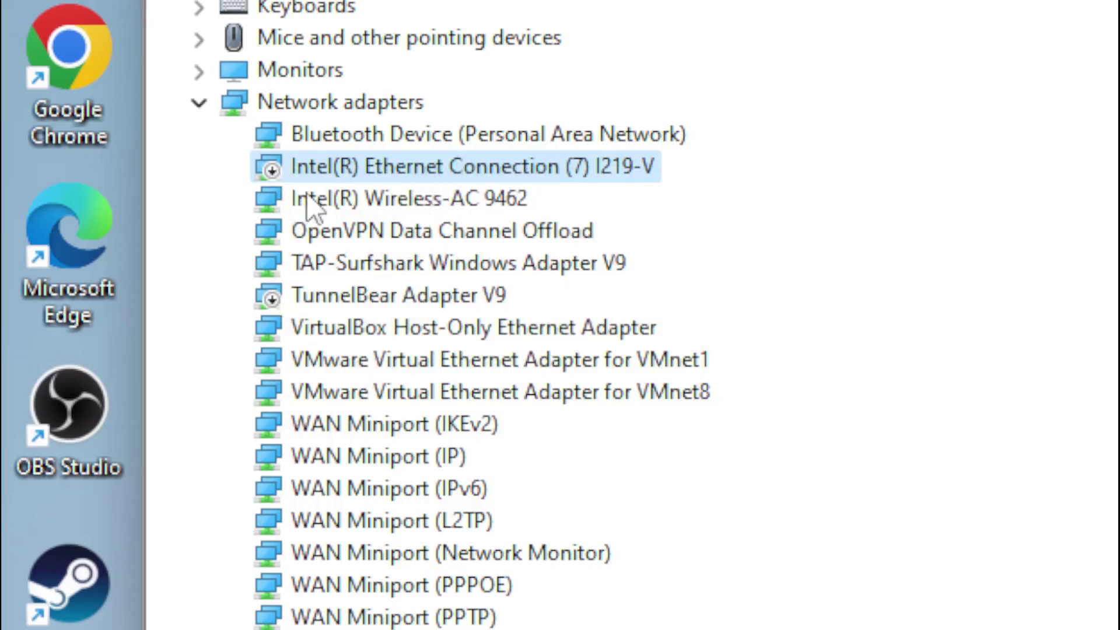
{"action": "right_click", "coordinate": [321, 162]}
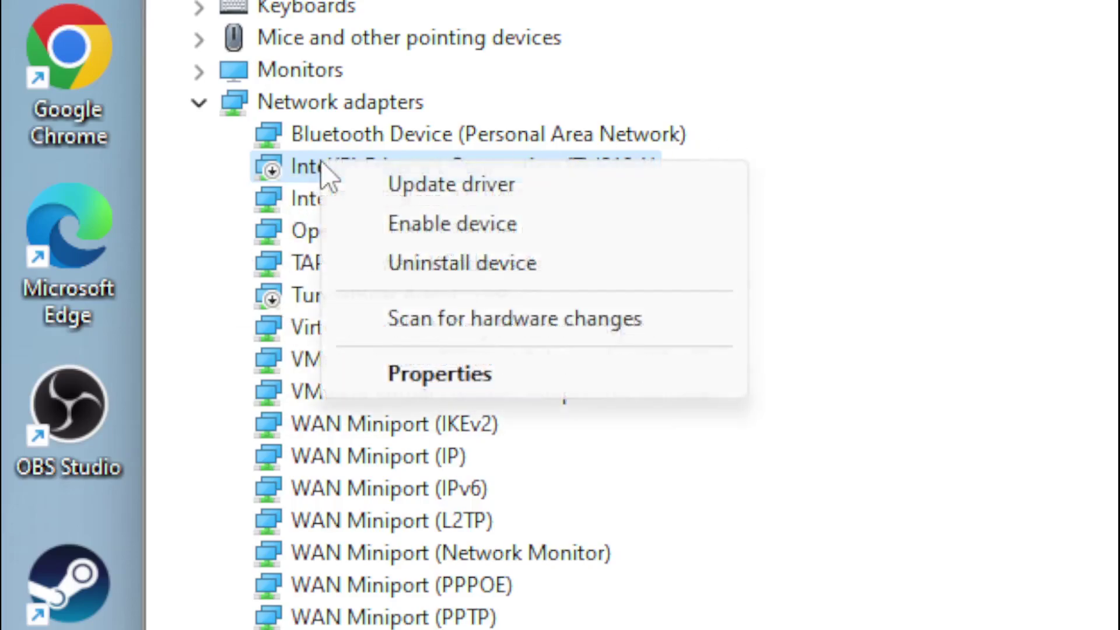
{"action": "left_click", "coordinate": [576, 363]}
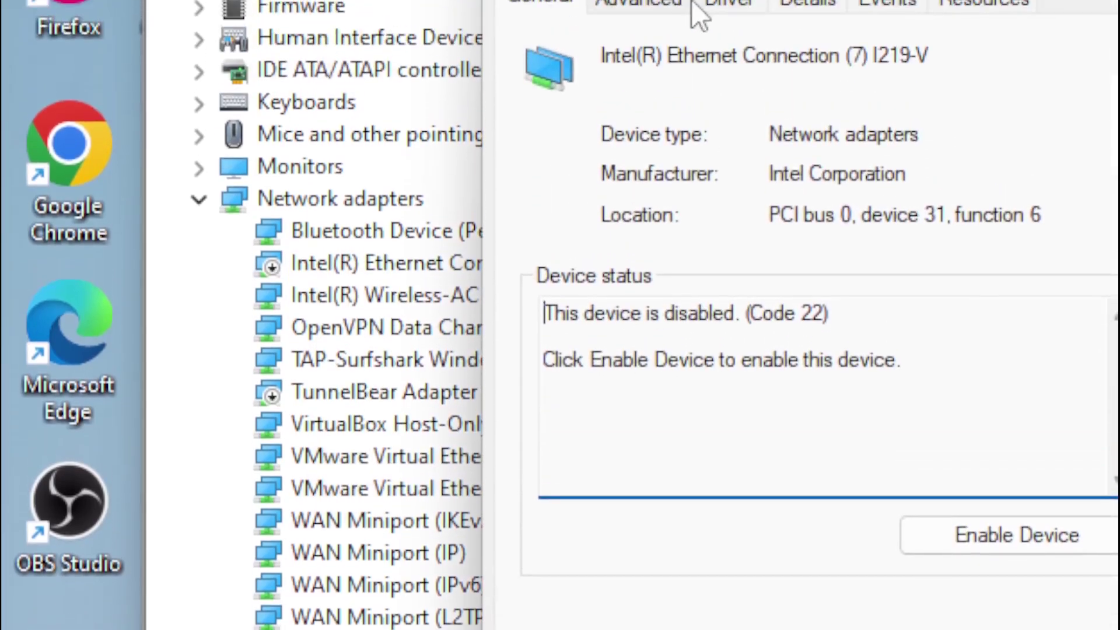
{"action": "left_click", "coordinate": [721, 7]}
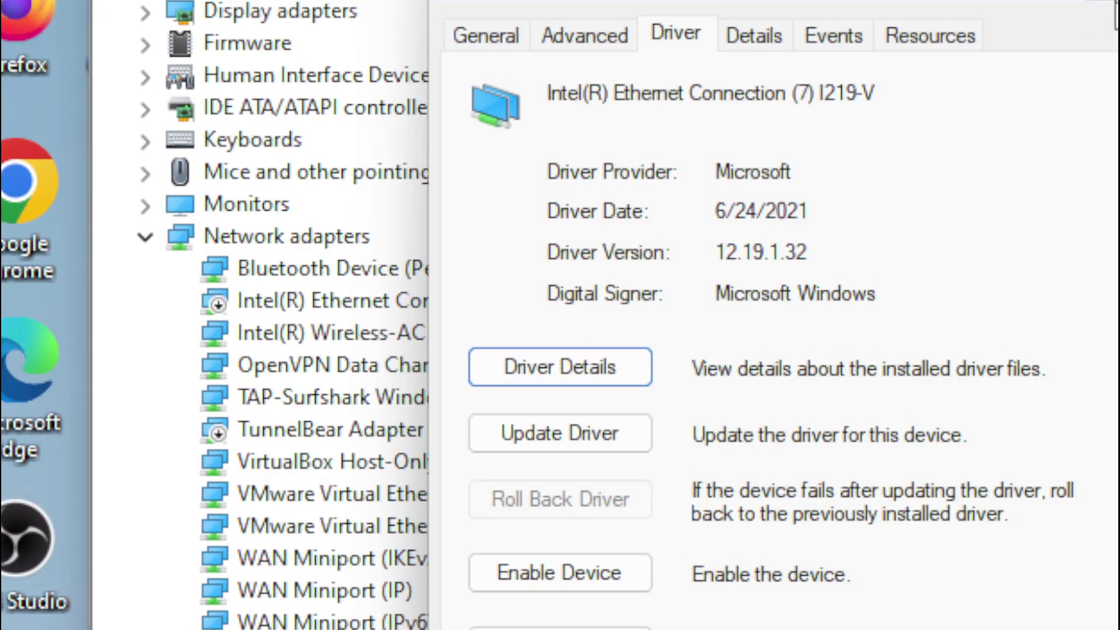
{"action": "key", "text": "Escape"}
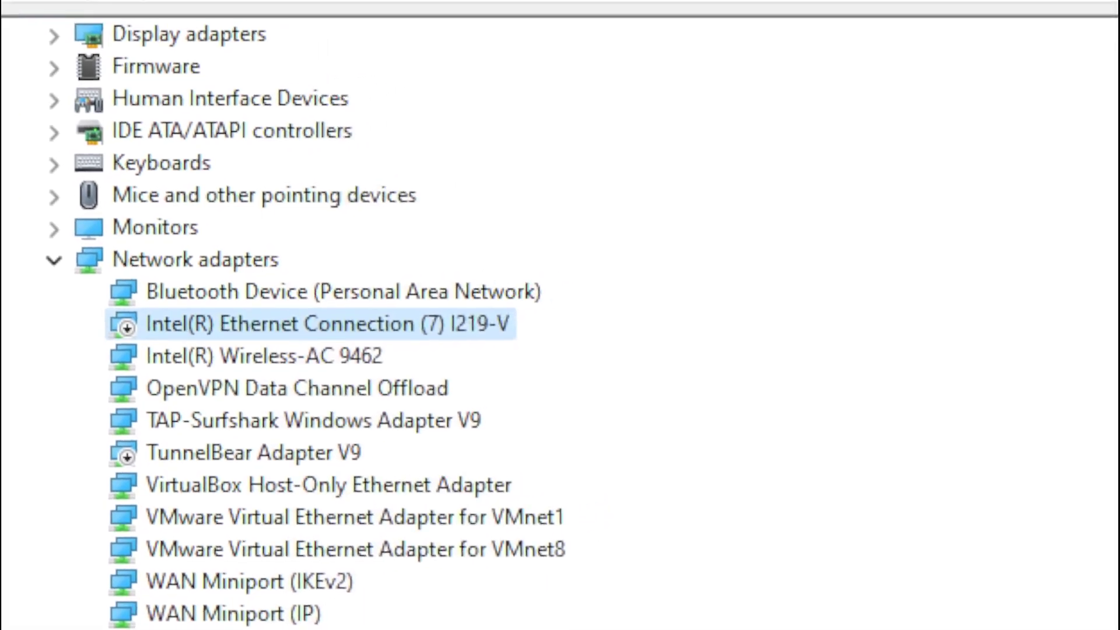
Close Device Manager and show the hidden notification-area icons
{"action": "left_click", "coordinate": [997, 37]}
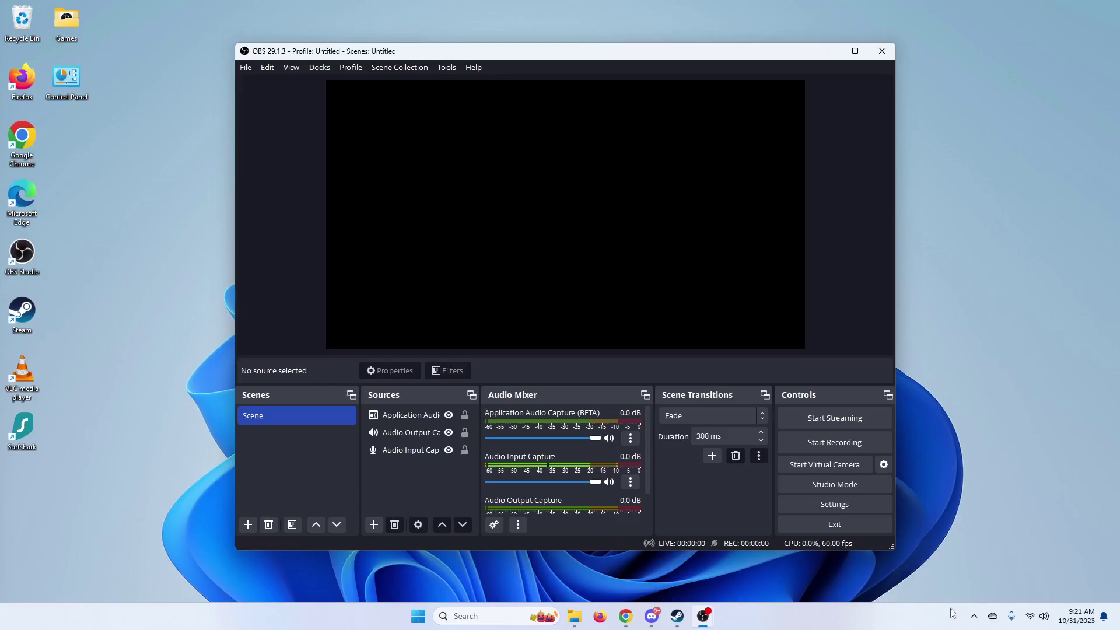
{"action": "left_click", "coordinate": [973, 617]}
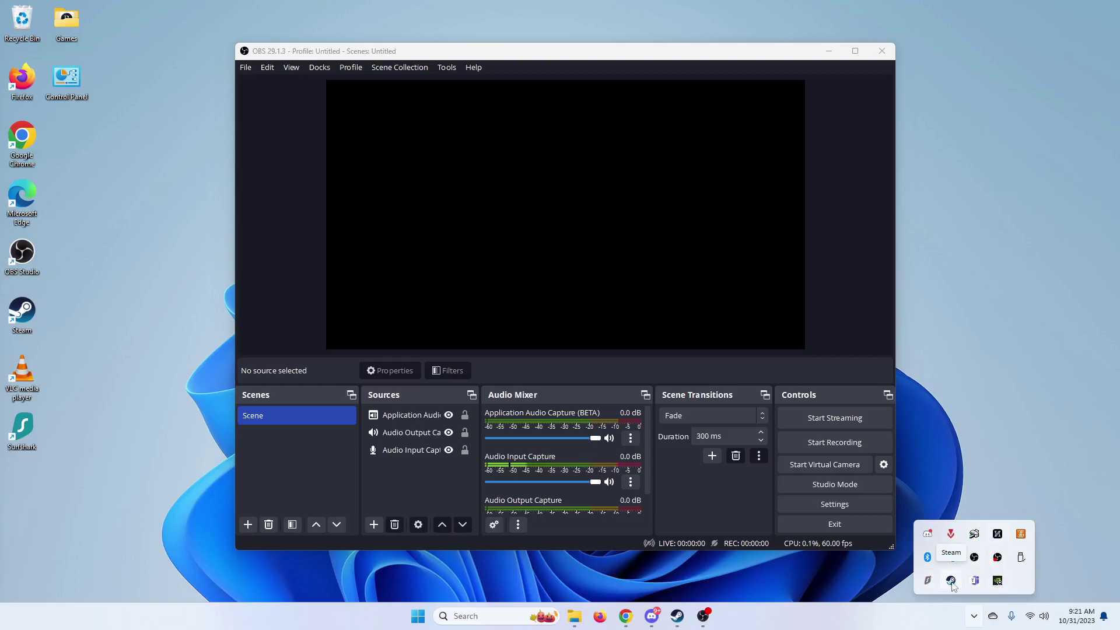
Close, reopen, and close again the tray's hidden-icons flyout
{"action": "left_click", "coordinate": [975, 622]}
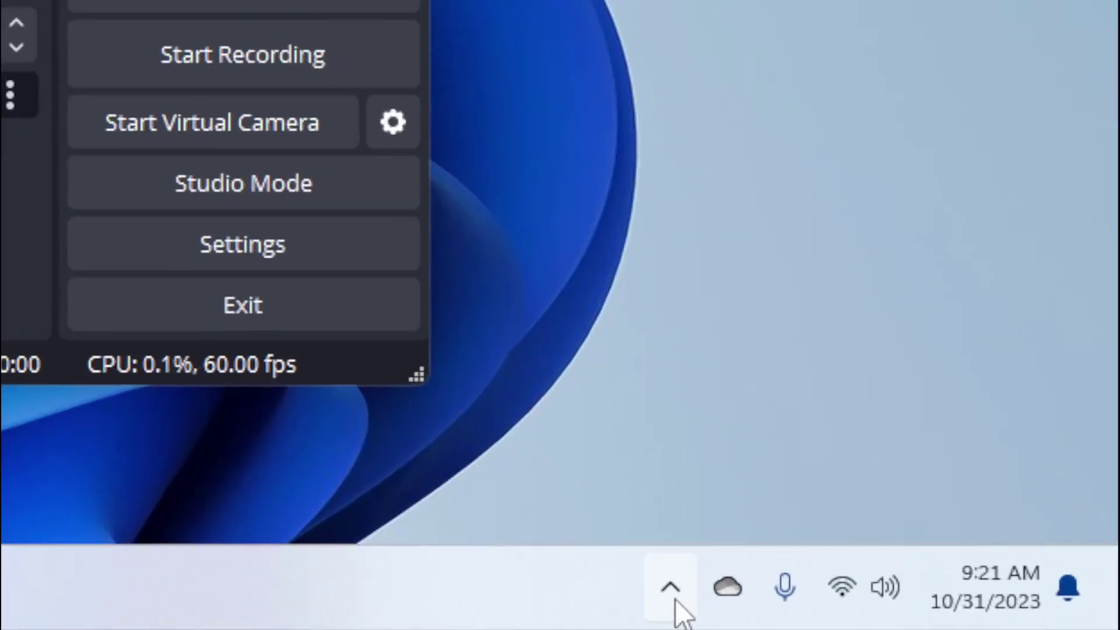
{"action": "left_click", "coordinate": [975, 622]}
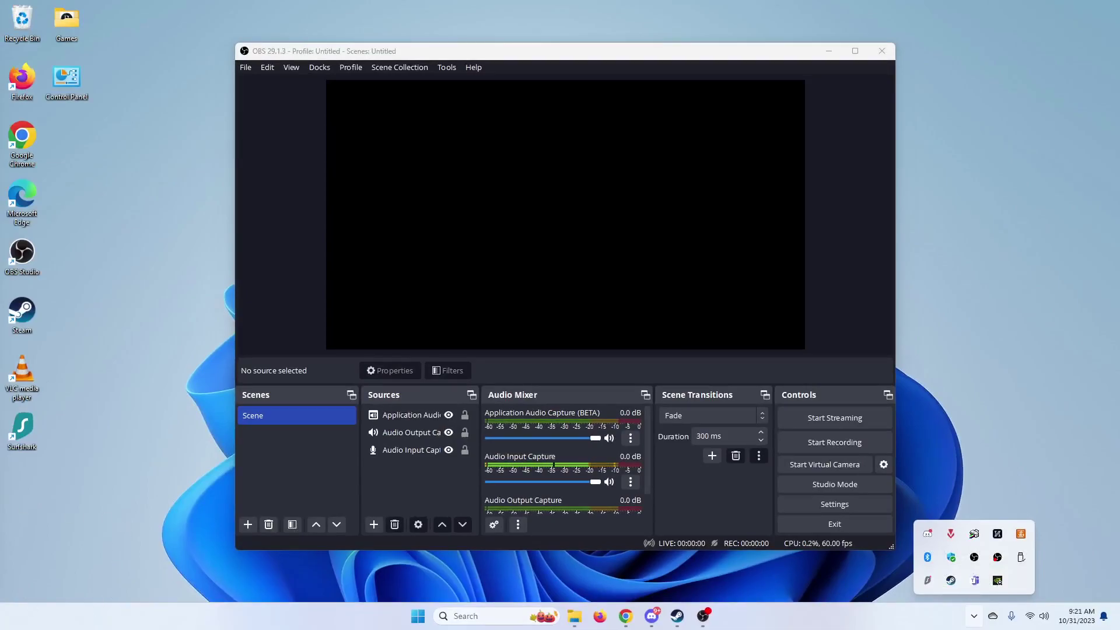
{"action": "left_click", "coordinate": [974, 456]}
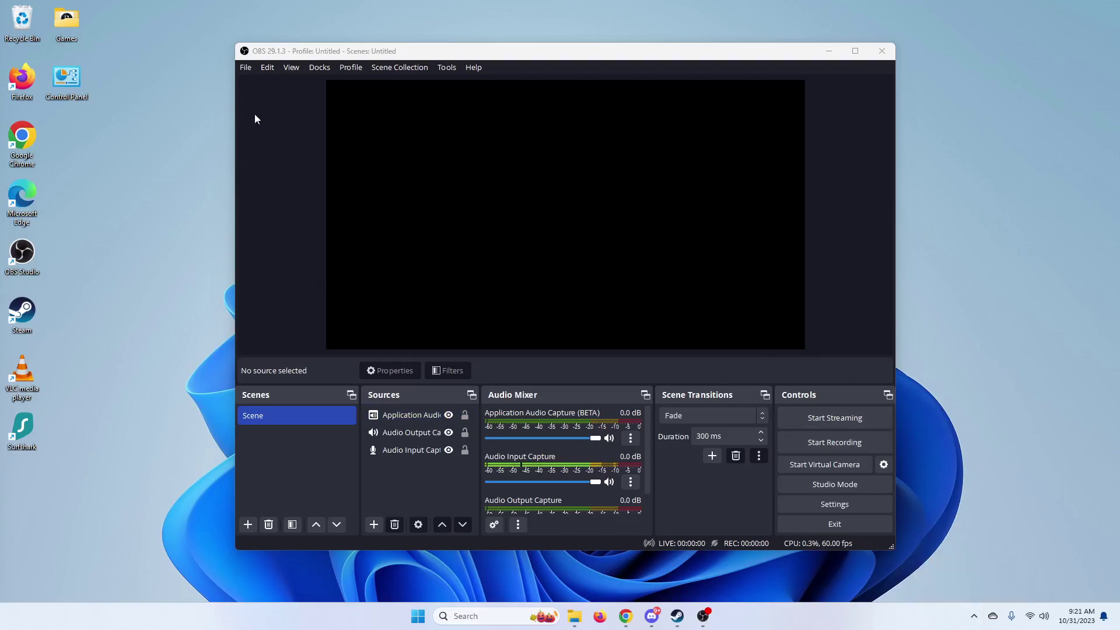
Open OBS Settings on the Stream page
{"action": "left_click", "coordinate": [245, 68]}
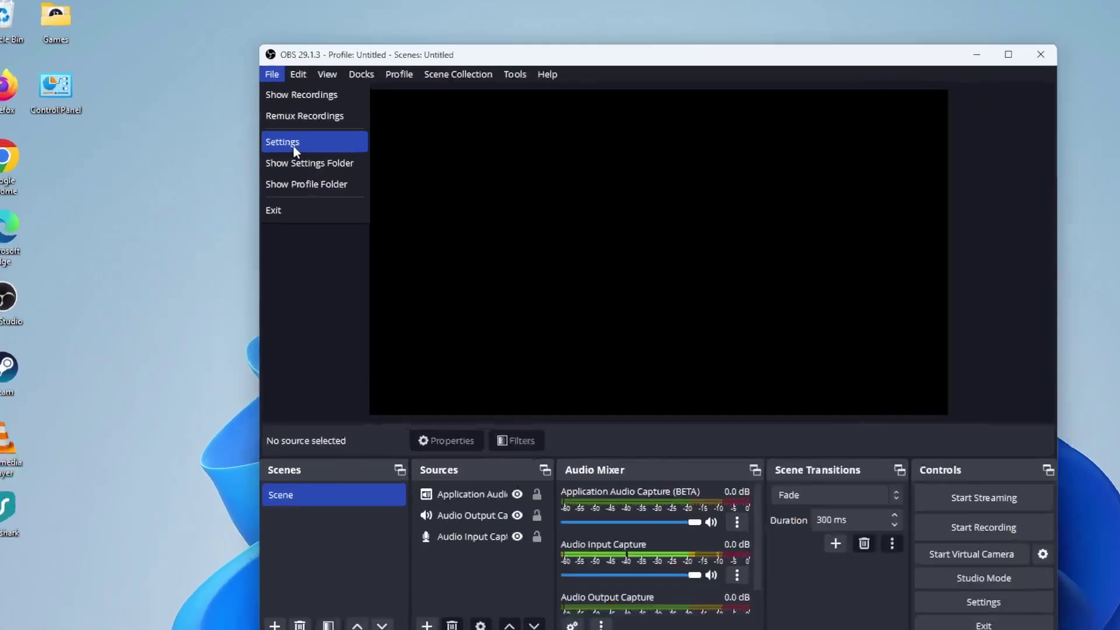
{"action": "left_click", "coordinate": [265, 128]}
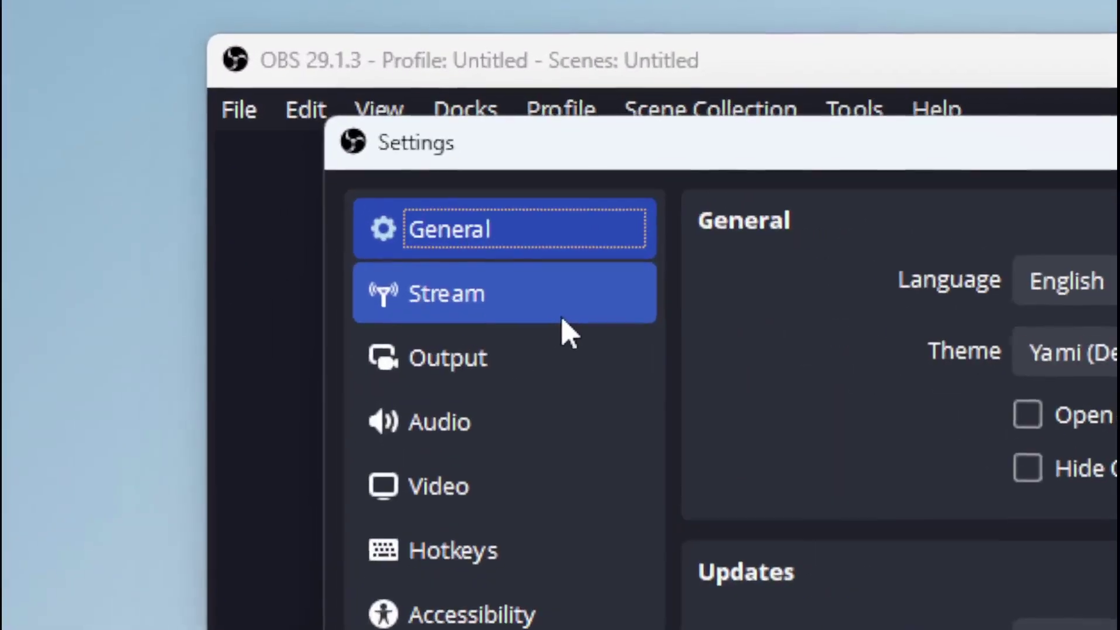
{"action": "left_click", "coordinate": [351, 135]}
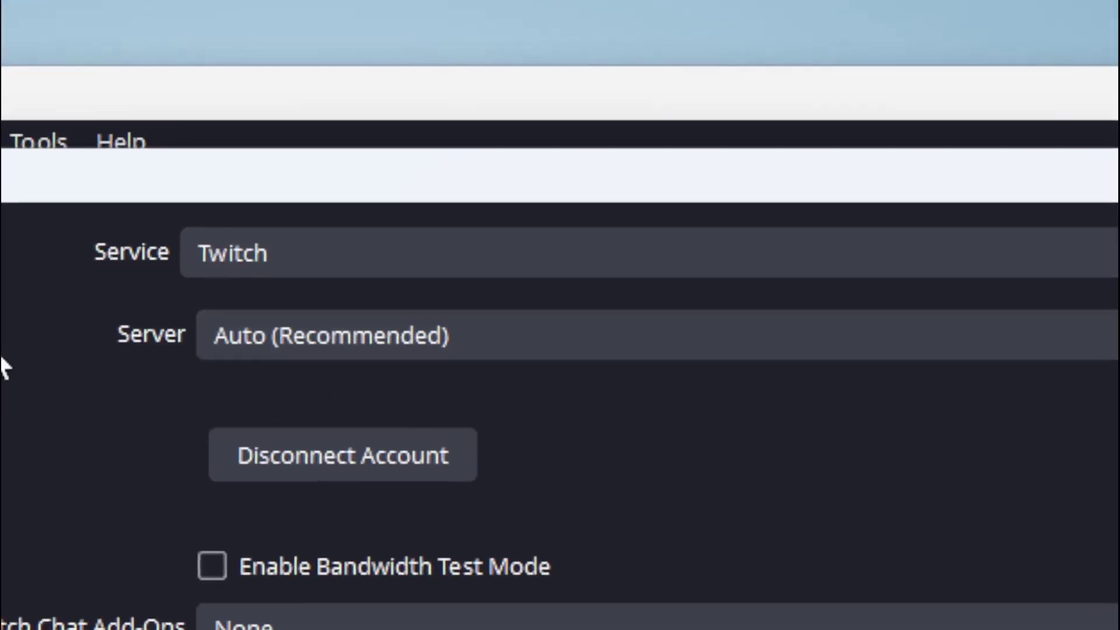
Try the US Central: Denver, CO (52) Twitch server, then revert to Auto (Recommended)
{"action": "left_click", "coordinate": [337, 357]}
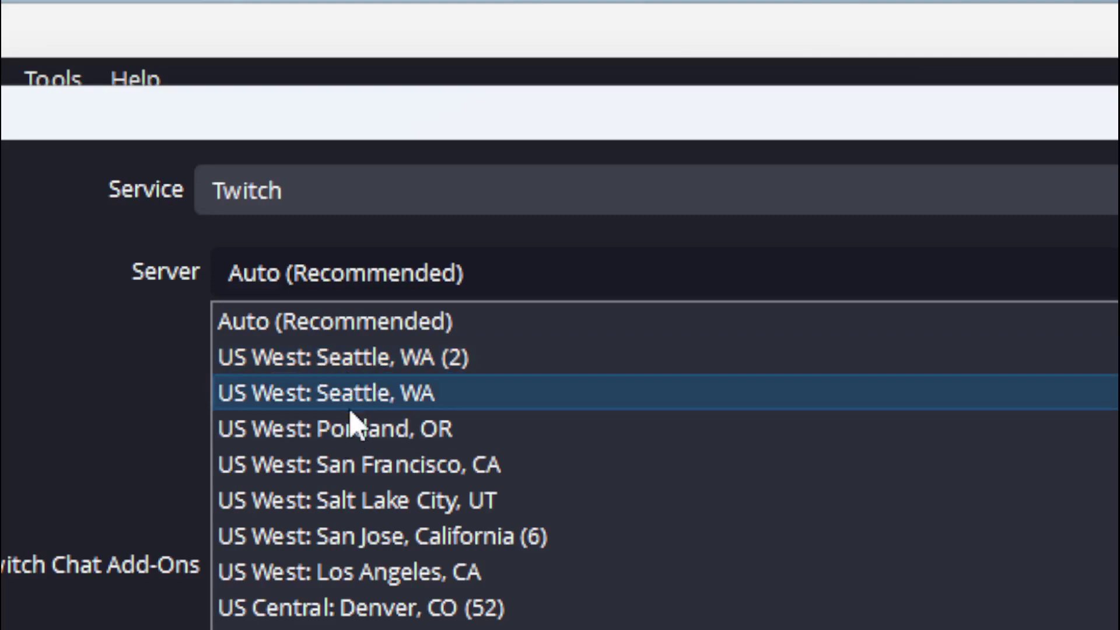
{"action": "left_click", "coordinate": [344, 607]}
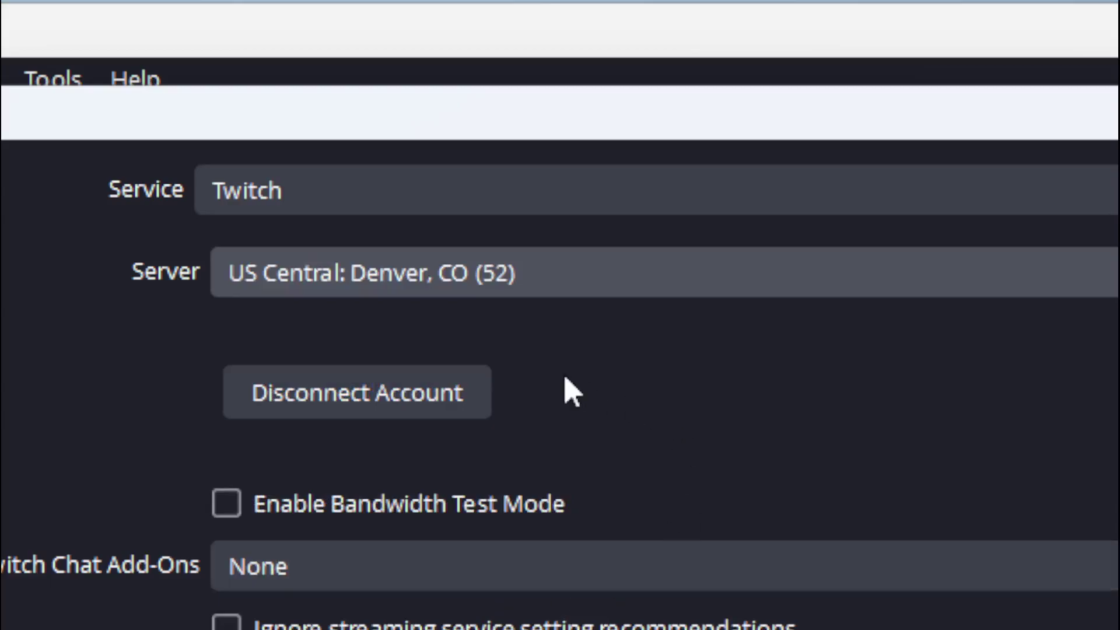
{"action": "left_click", "coordinate": [534, 292]}
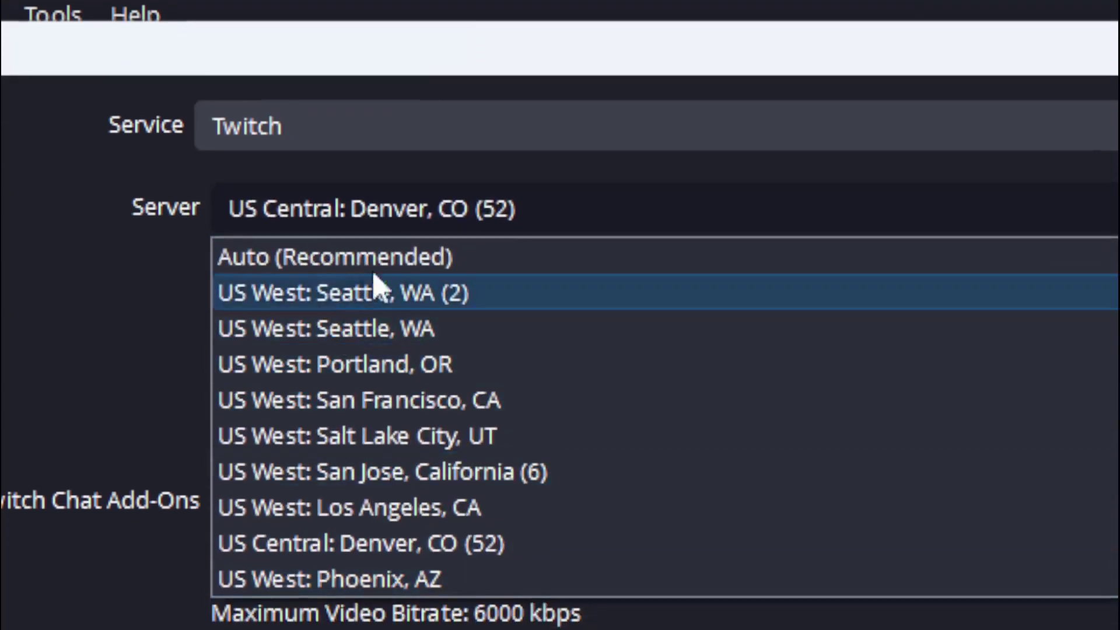
{"action": "key", "text": "Escape"}
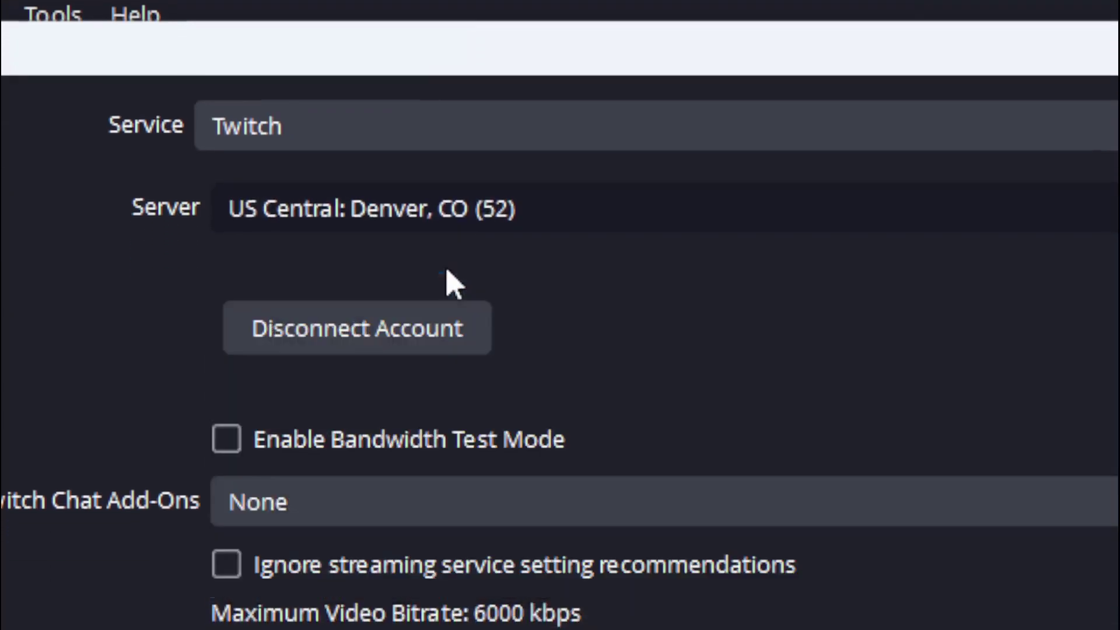
{"action": "key", "text": "Home"}
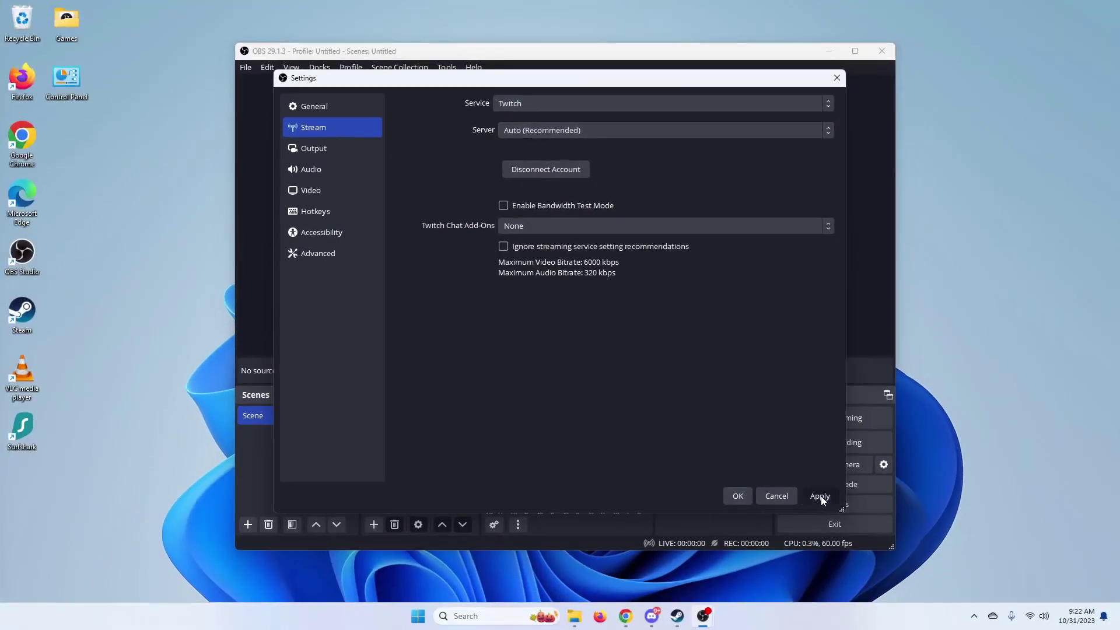
Save the settings with OK and return to the OBS main window
{"action": "left_click", "coordinate": [738, 495]}
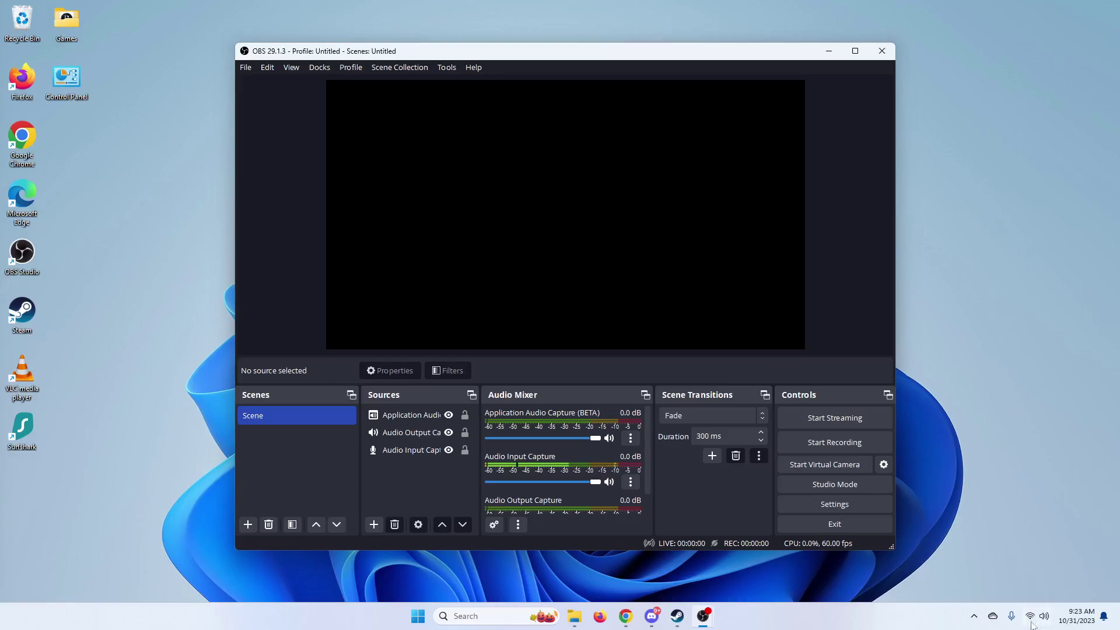
Open the Surfshark dashboard from the tray to confirm the VPN is not connected
{"action": "left_click", "coordinate": [974, 616]}
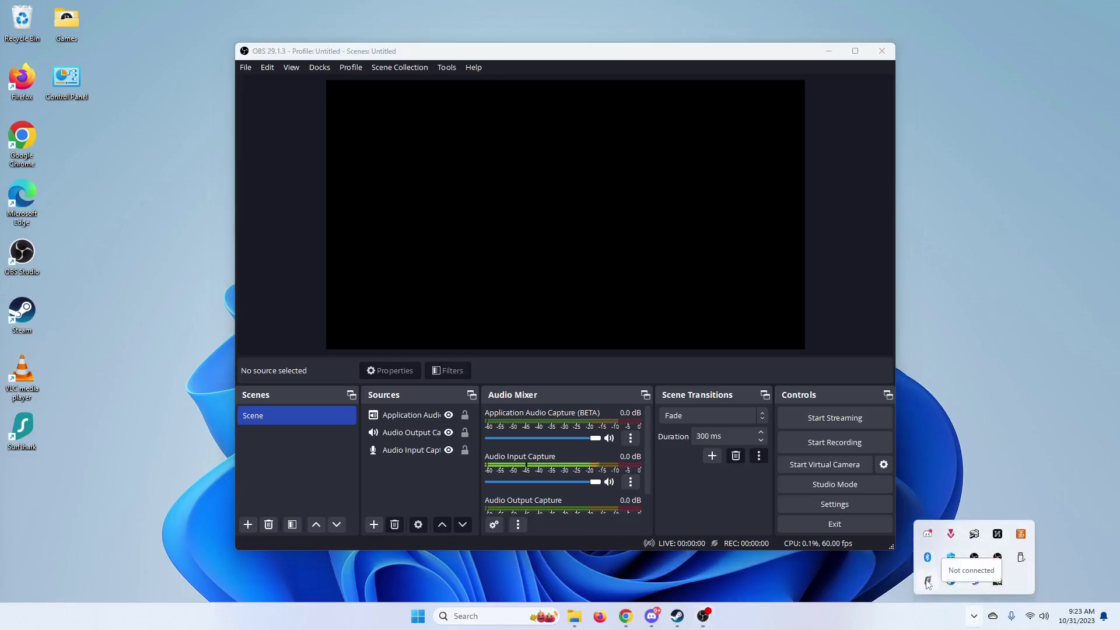
{"action": "left_click", "coordinate": [928, 583]}
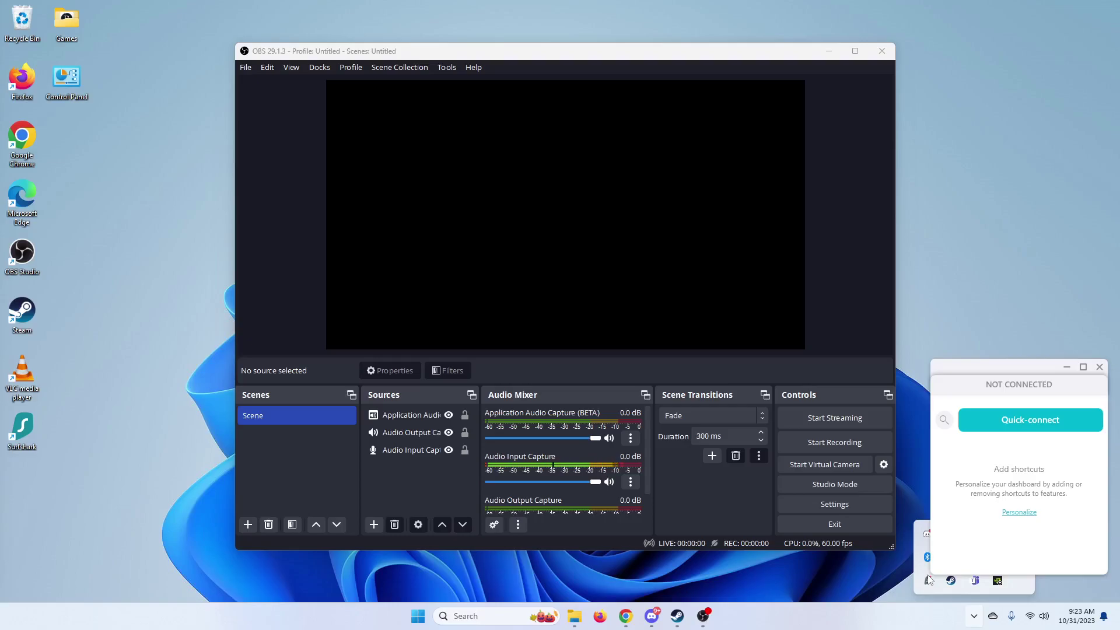
{"action": "left_click", "coordinate": [929, 579]}
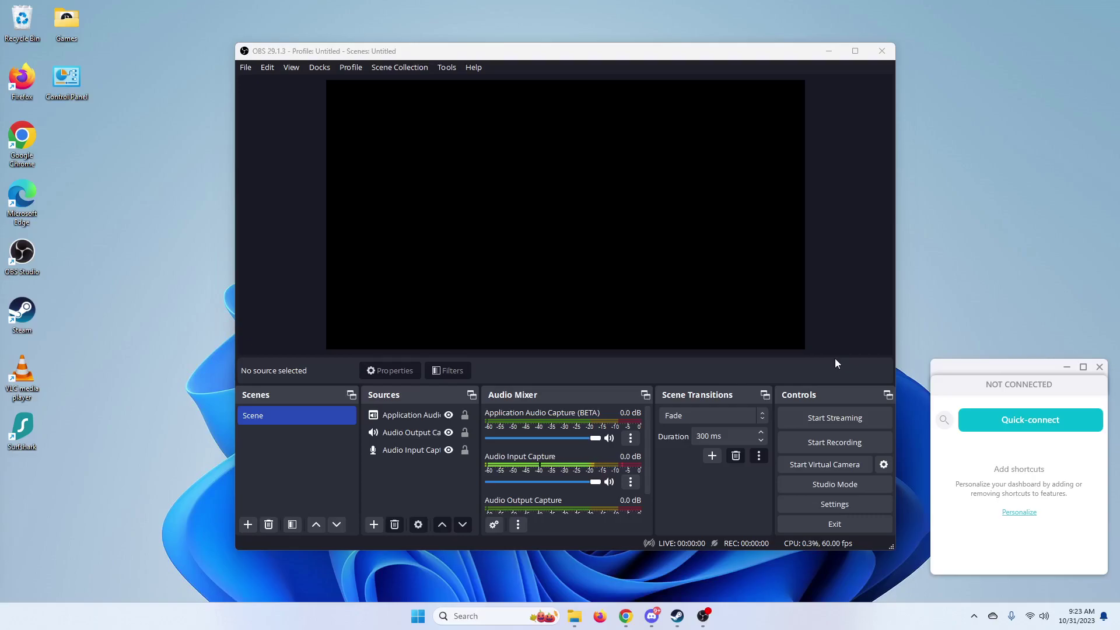
Close the Surfshark dashboard window
{"action": "left_click", "coordinate": [1098, 365]}
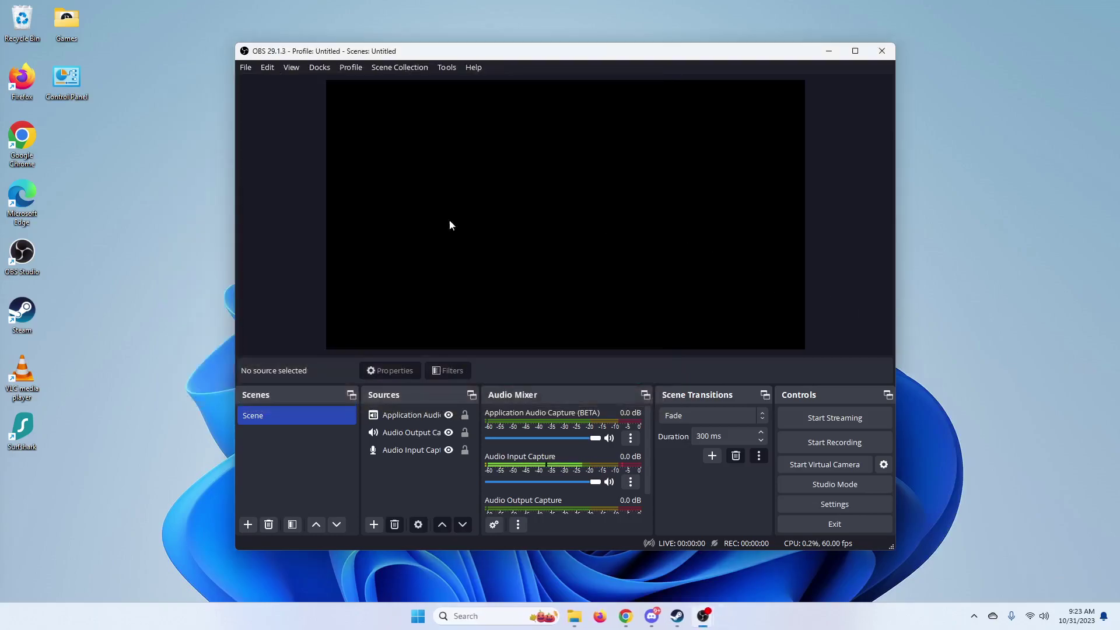